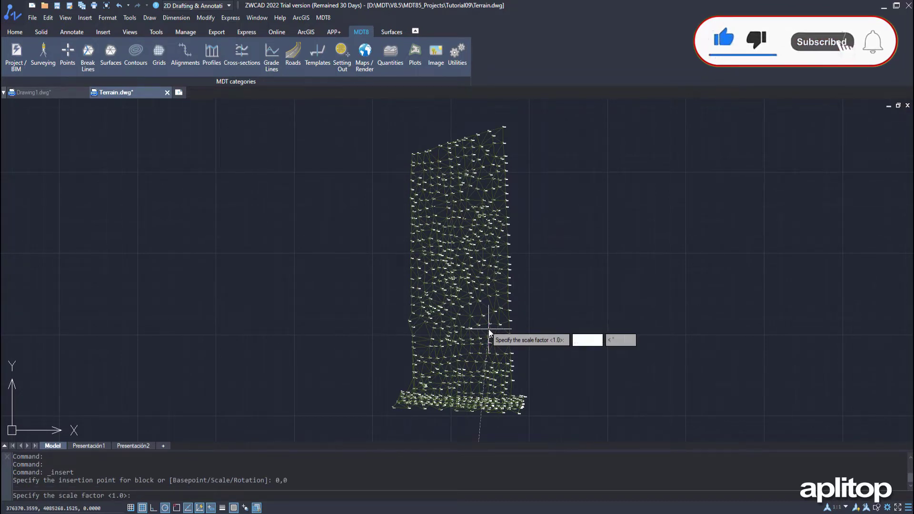
- Finish inserting the platform block at 0,0 with scale 1 and rotation 0
type("0")
key("Return")
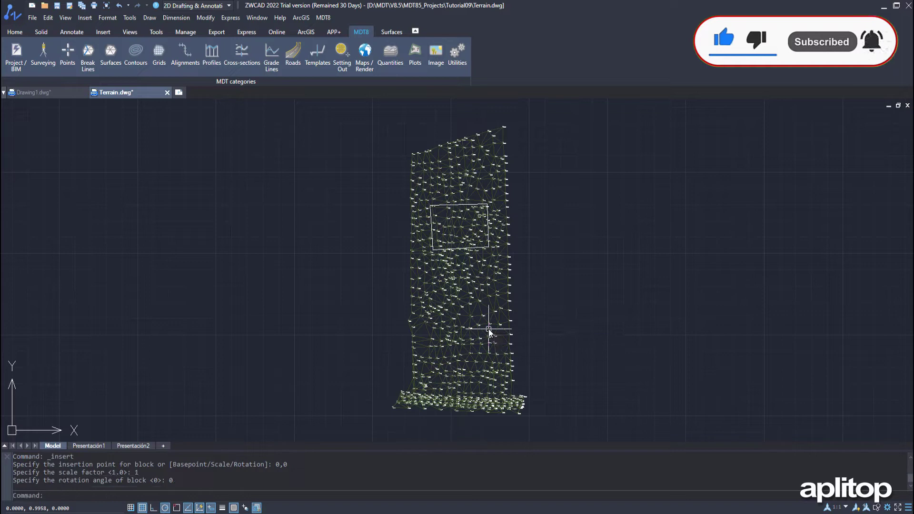
- Start a subgrade-elevation earthwork with the platform rectangle as its boundary
left_click(390, 33)
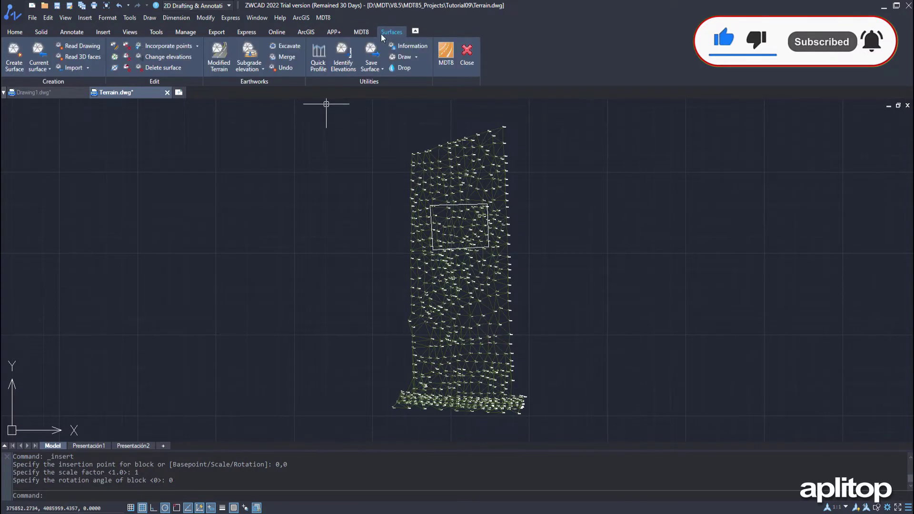
left_click(253, 69)
left_click(263, 85)
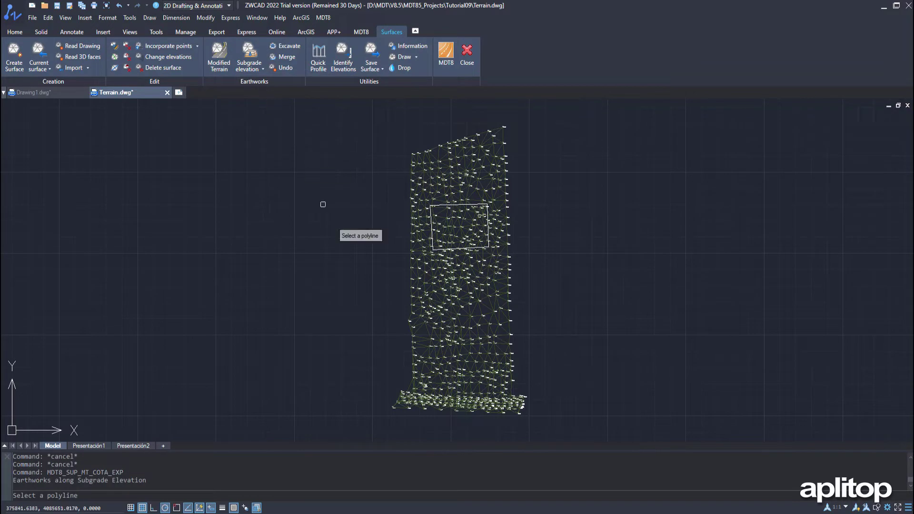
left_click(453, 205)
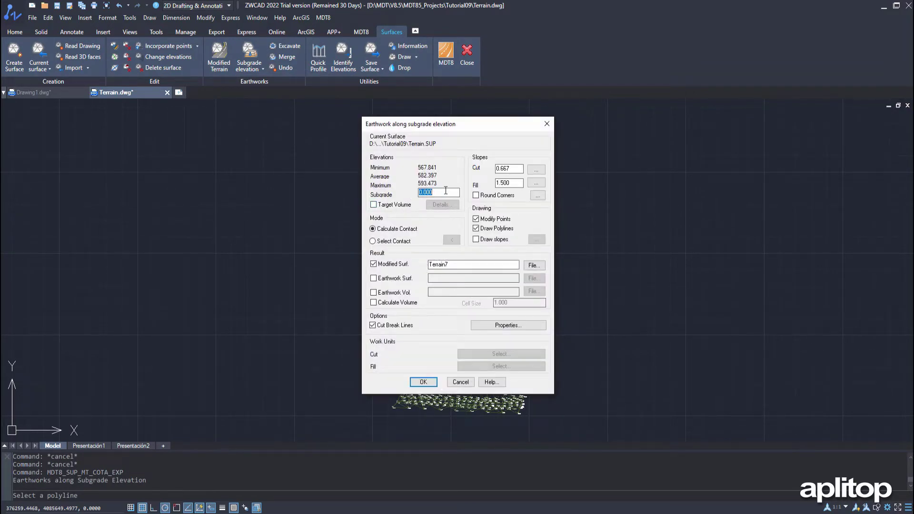
- Enter subgrade 580 with Target Volume balancing, then apply the balanced 579.452 elevation
type("580")
left_click(374, 205)
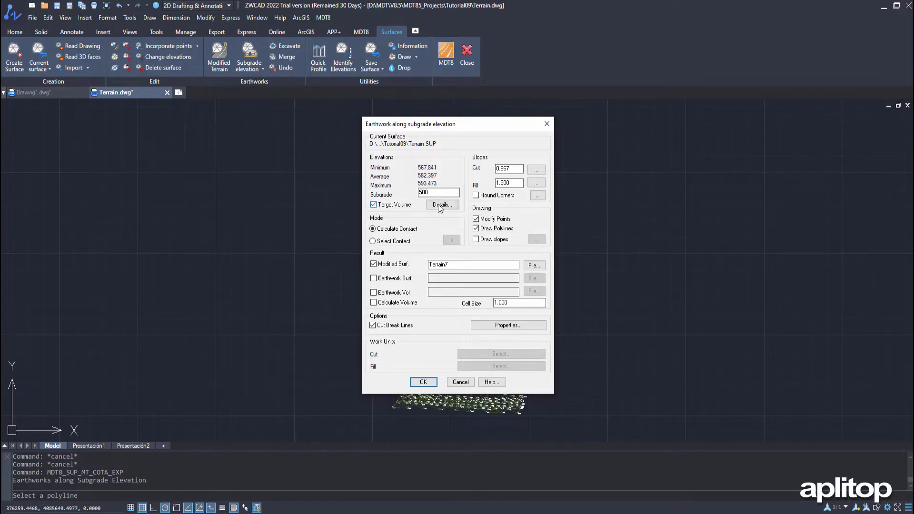
left_click(444, 205)
left_click(421, 341)
left_click(424, 382)
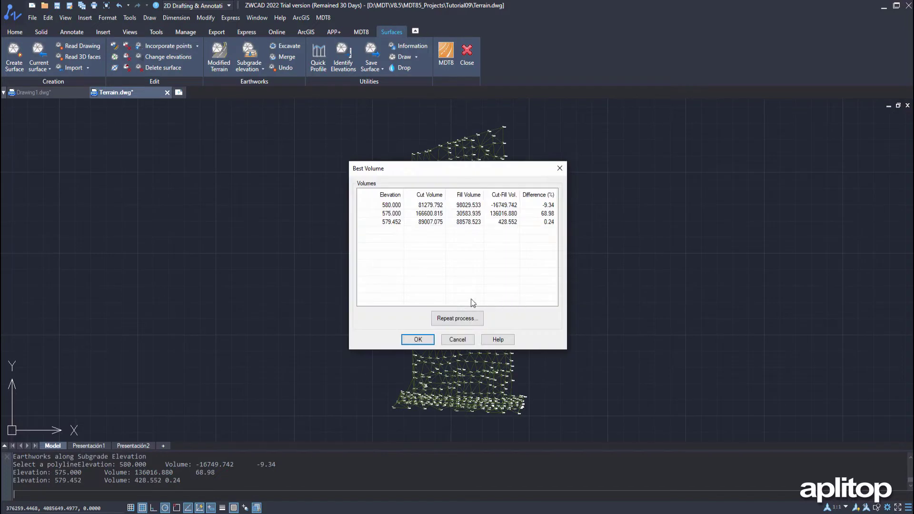
left_click(399, 222)
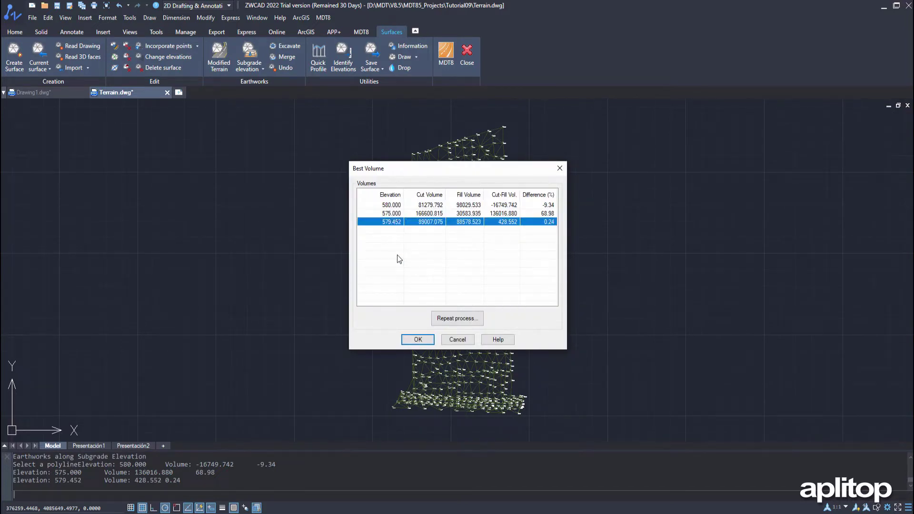
left_click(418, 341)
left_click(417, 340)
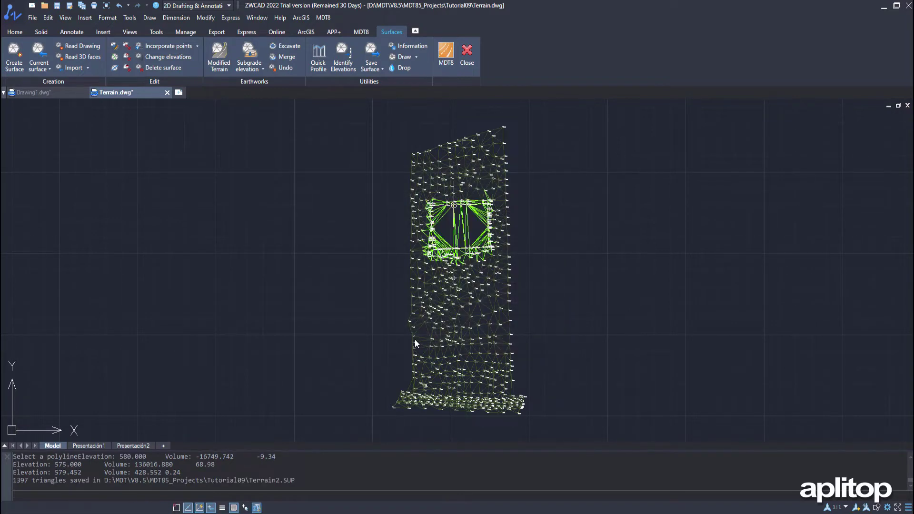
left_click(318, 56)
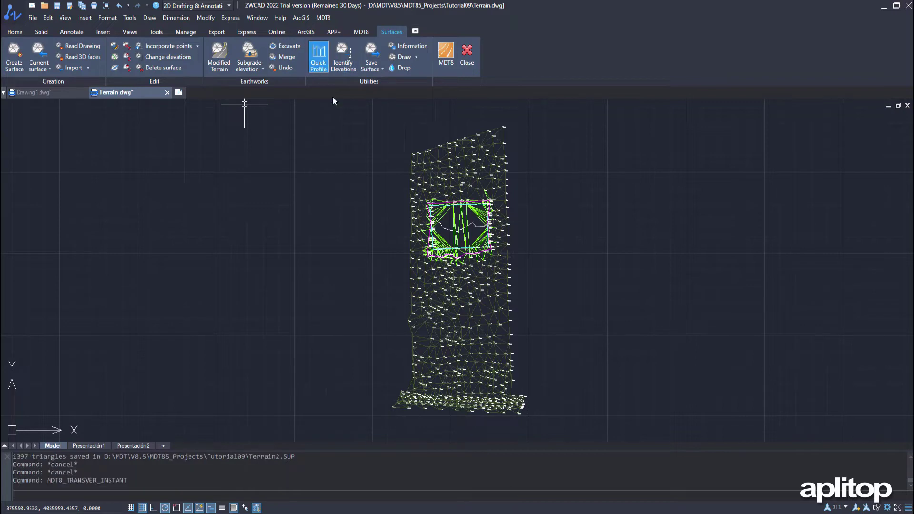
left_click(371, 226)
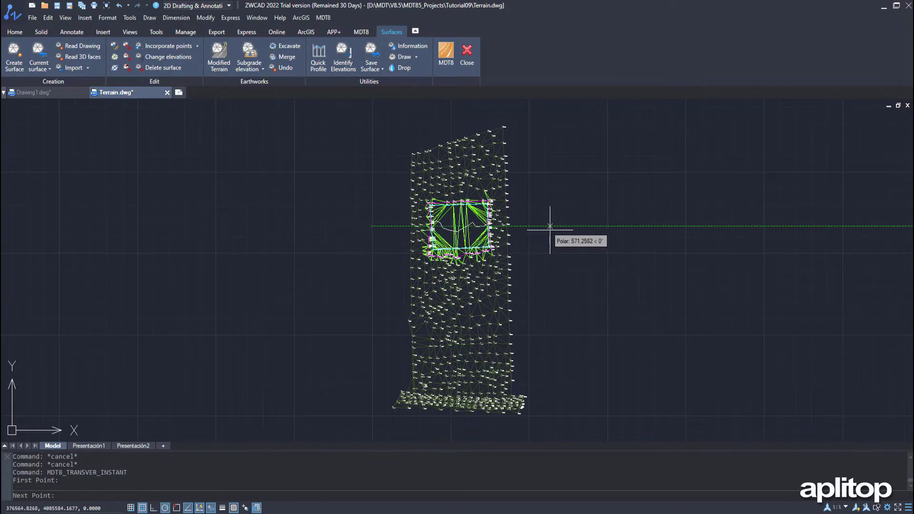
left_click(552, 227)
key("Return")
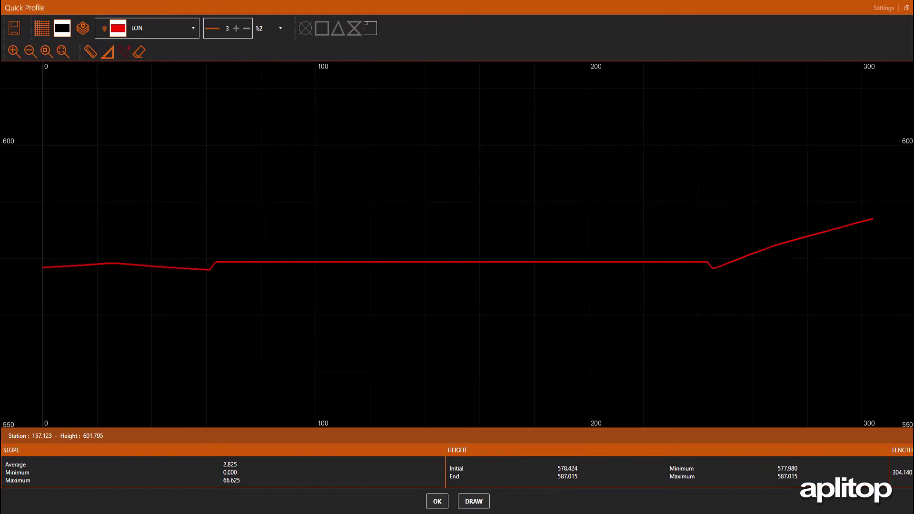
left_click(281, 28)
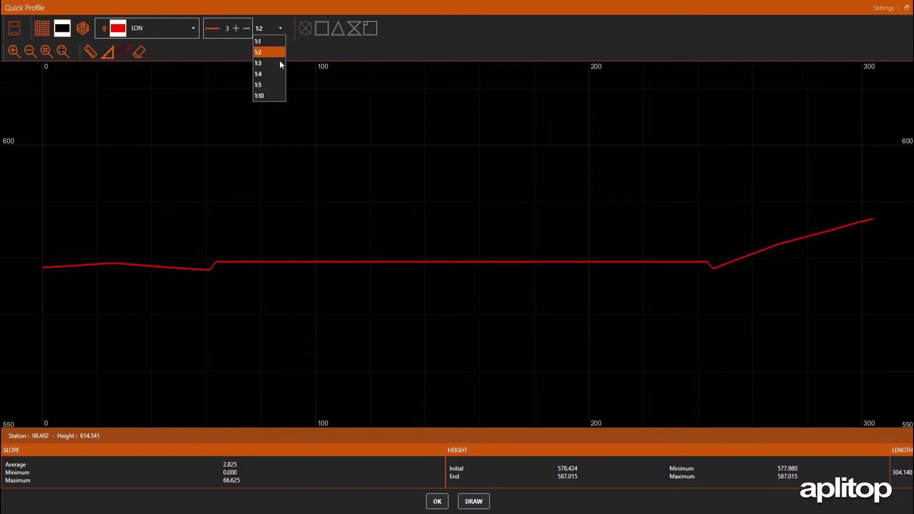
left_click(268, 85)
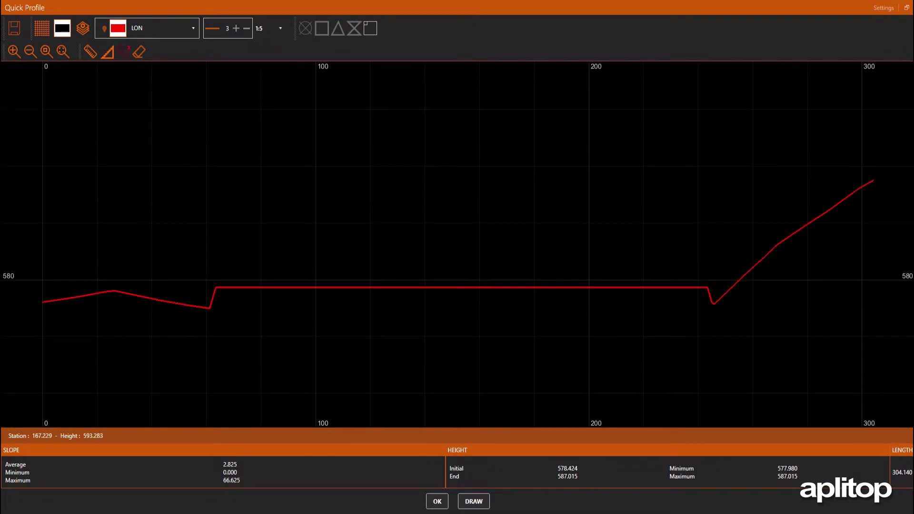
left_click(436, 501)
key("Escape")
key("Escape")
key("Escape")
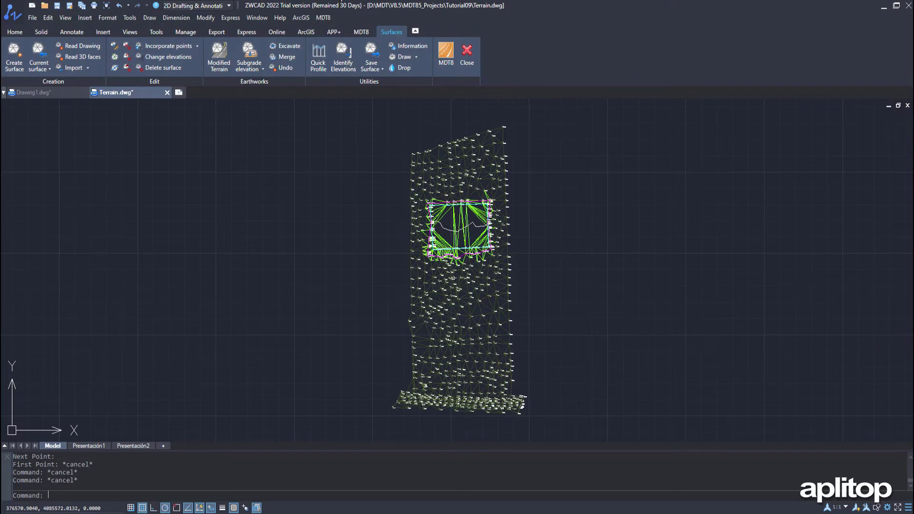
- Choose Platform2.dwg as the block to insert
left_click(85, 17)
left_click(93, 29)
left_click(524, 200)
left_click(402, 192)
left_click(577, 347)
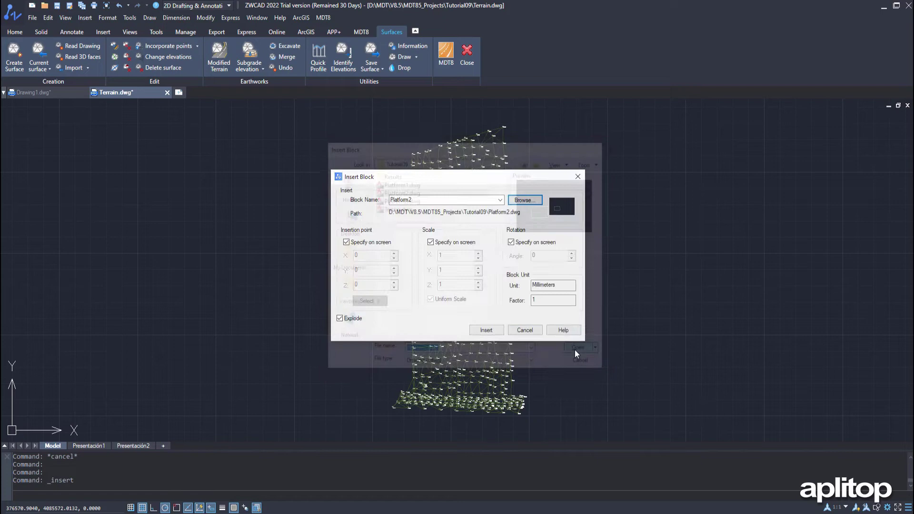
left_click(483, 329)
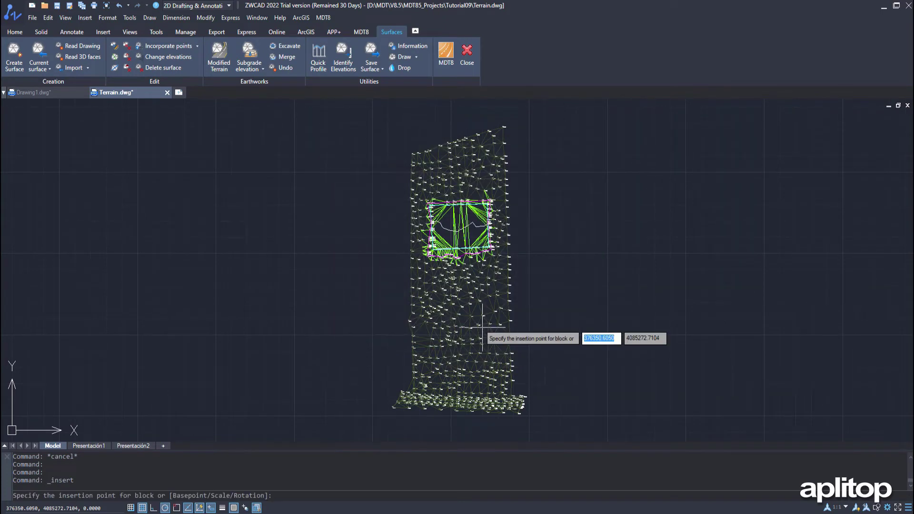
- Place Platform2 at 0,0 with scale 1 and rotation 0, then start another subgrade-elevation earthwork
type("0,0")
key("Return")
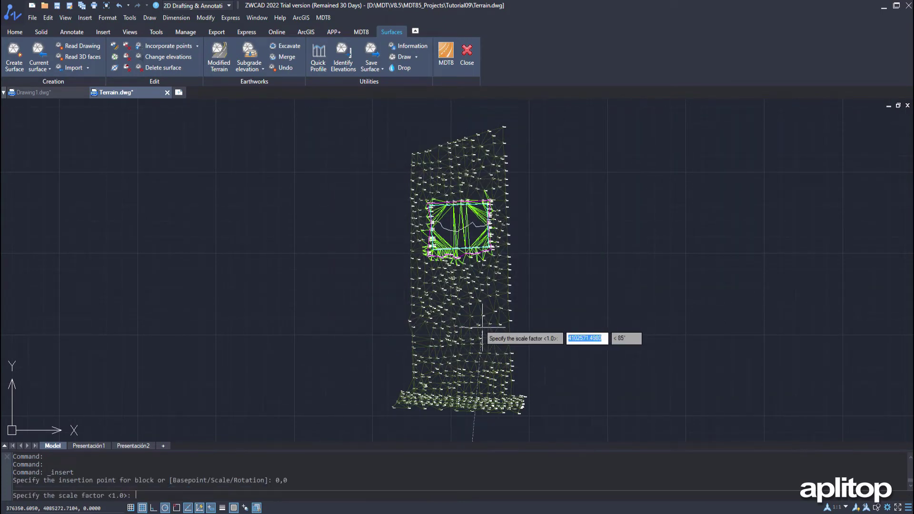
type("1")
key("Return")
type("0")
key("Return")
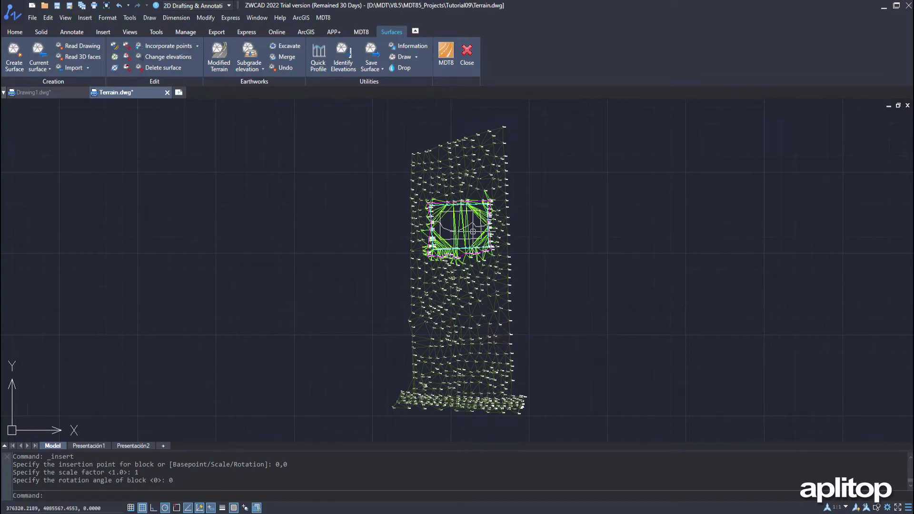
scroll(460, 217, "up", 2)
left_click(249, 68)
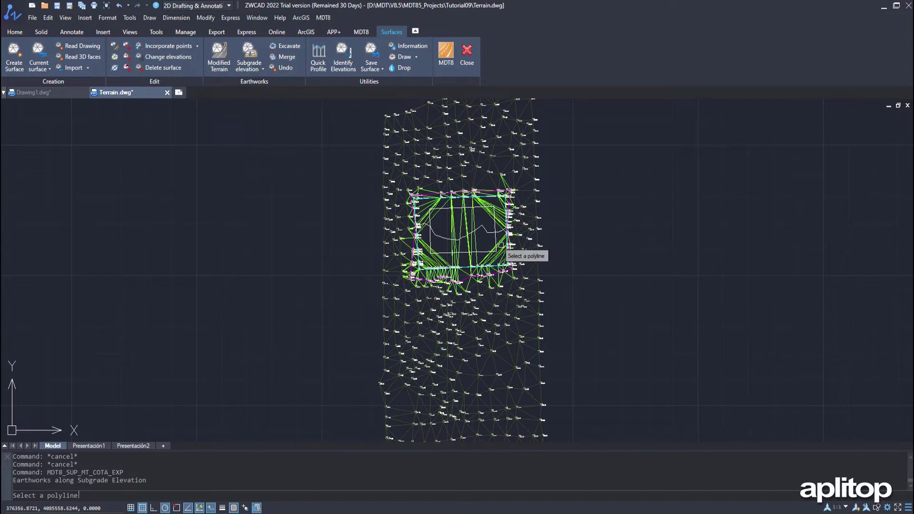
- Cut the inner Platform2 polyline area down to subgrade 575
left_click(461, 209)
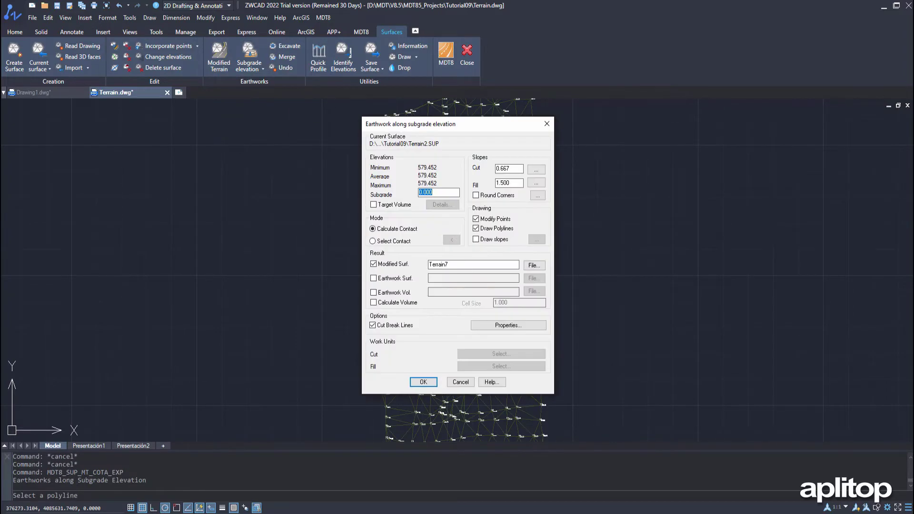
type("575")
left_click(425, 382)
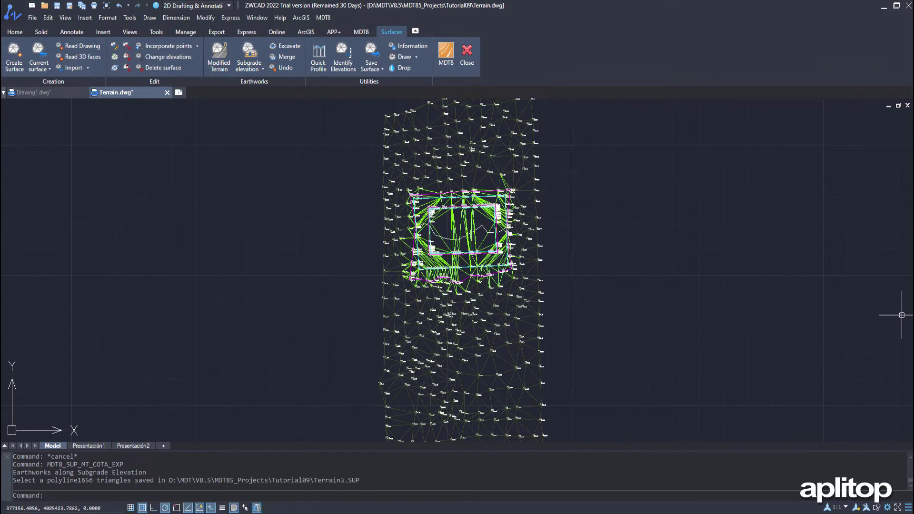
left_click(318, 56)
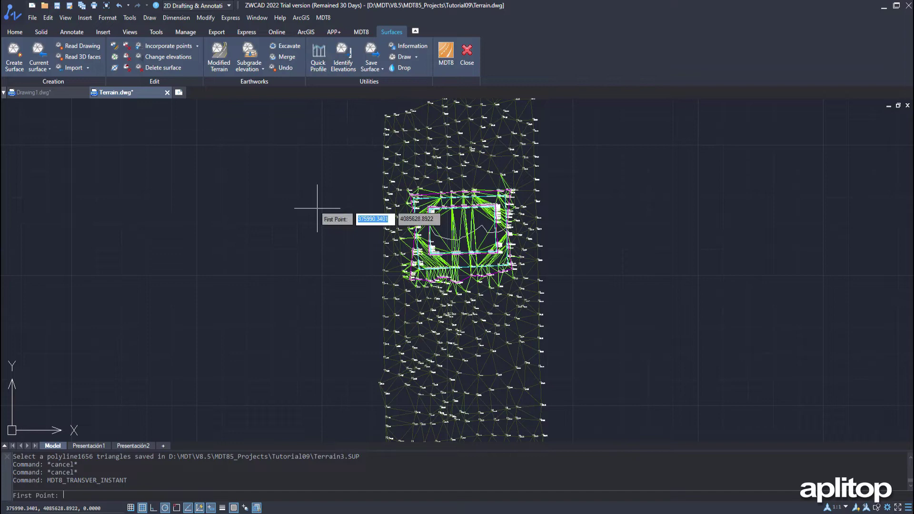
left_click(319, 225)
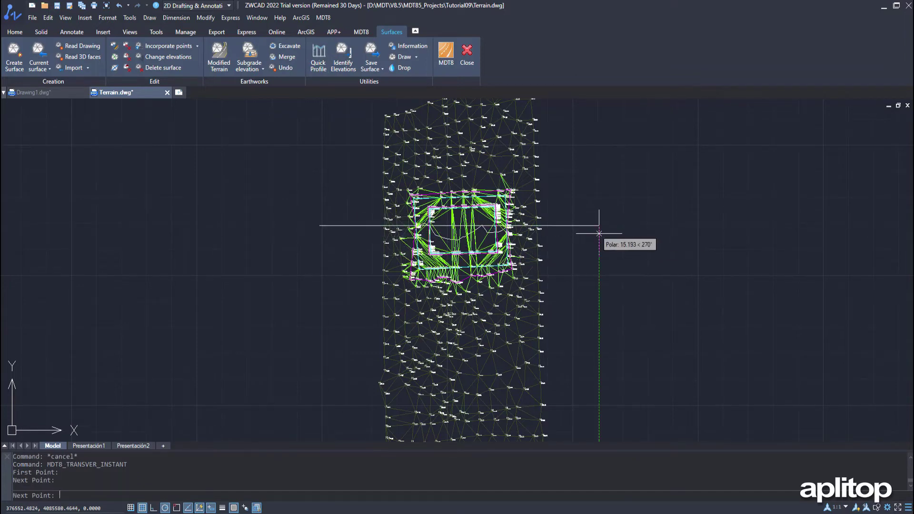
left_click(599, 234)
key("Return")
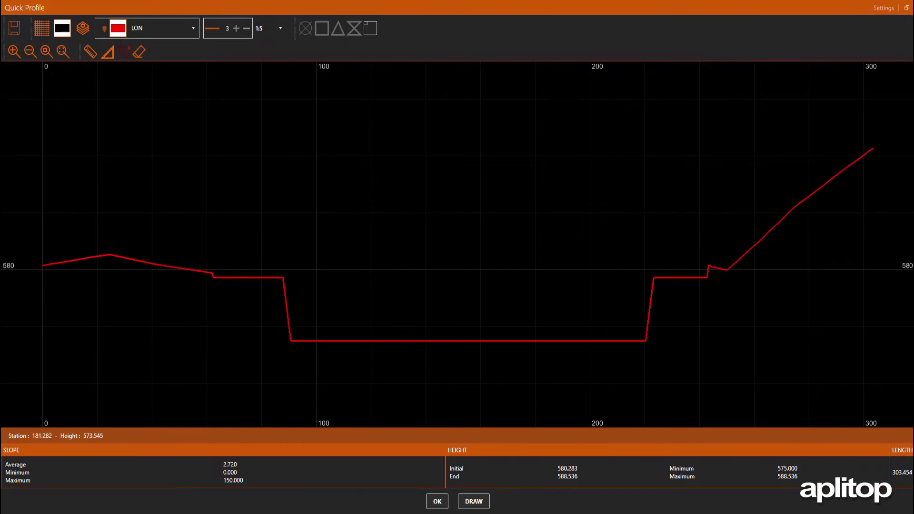
left_click(435, 503)
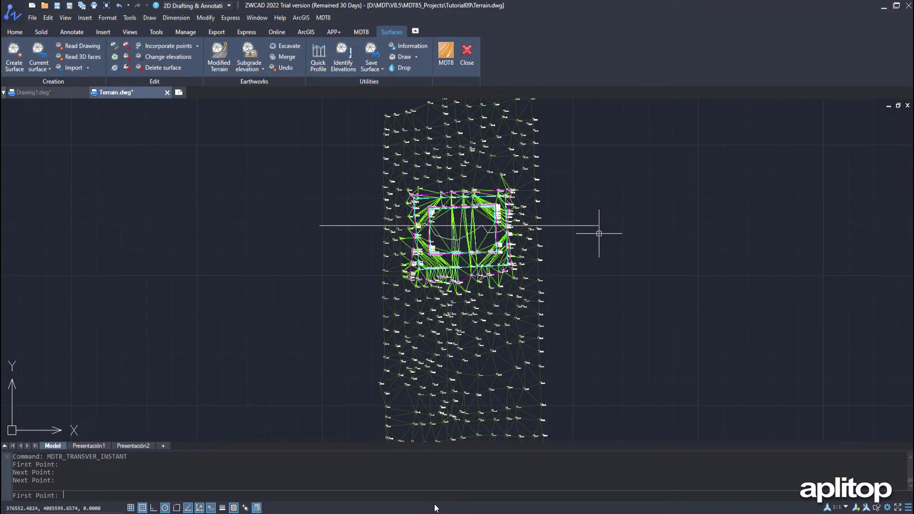
key("Escape")
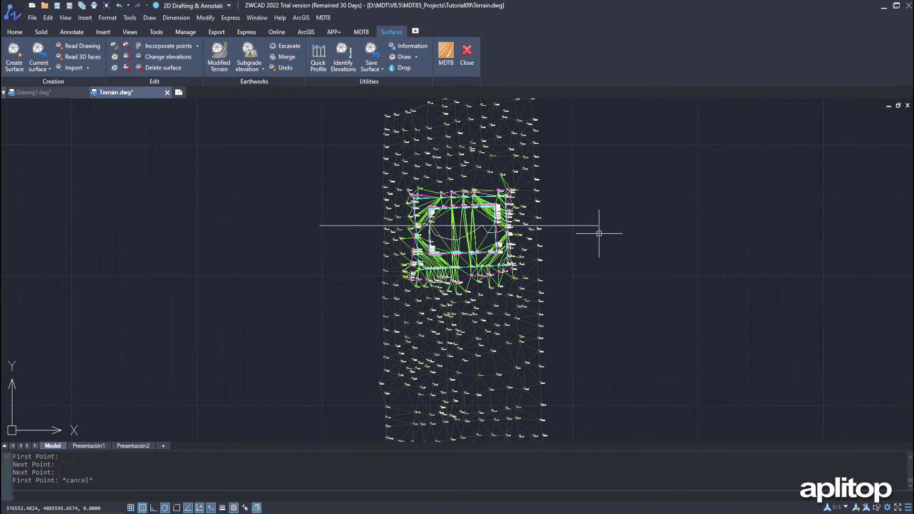
key("Escape")
key("Escape")
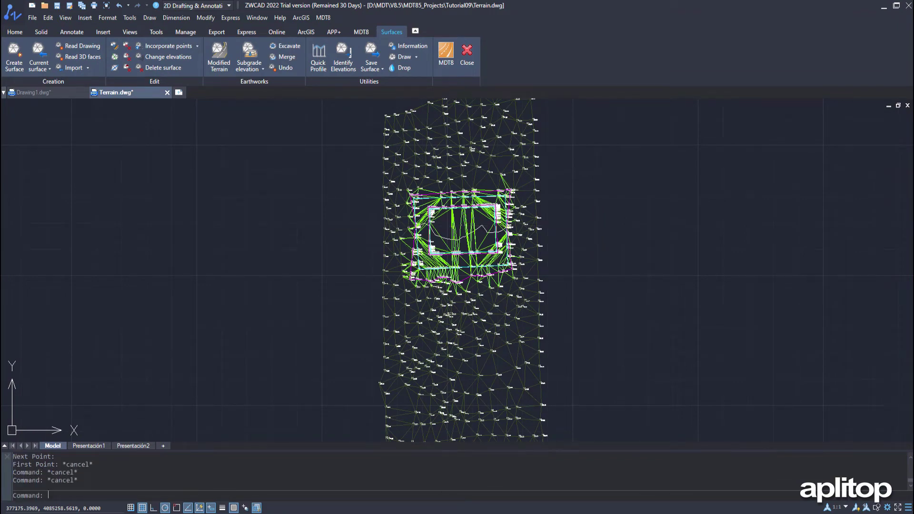
- Insert Platform3.dwg as an exploded block at insertion point 0,0
left_click(86, 19)
left_click(95, 30)
left_click(522, 198)
left_click(405, 200)
left_click(581, 351)
left_click(355, 319)
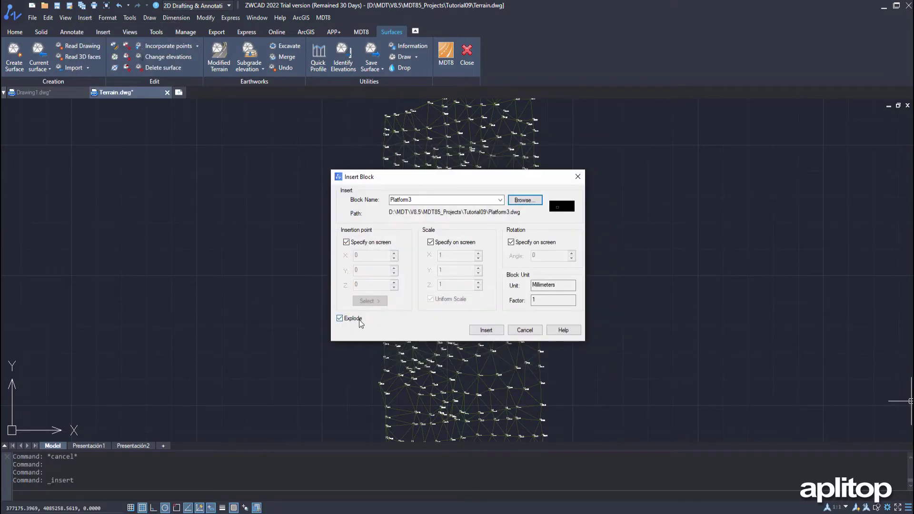
left_click(486, 331)
type("0")
key("Tab")
type("0")
key("Return")
- Confirm scale 1 for Platform3, then launch Earthworks by Platform Elevation
type("1")
key("Return")
key("Return")
middle_click_drag(486, 330, 488, 183)
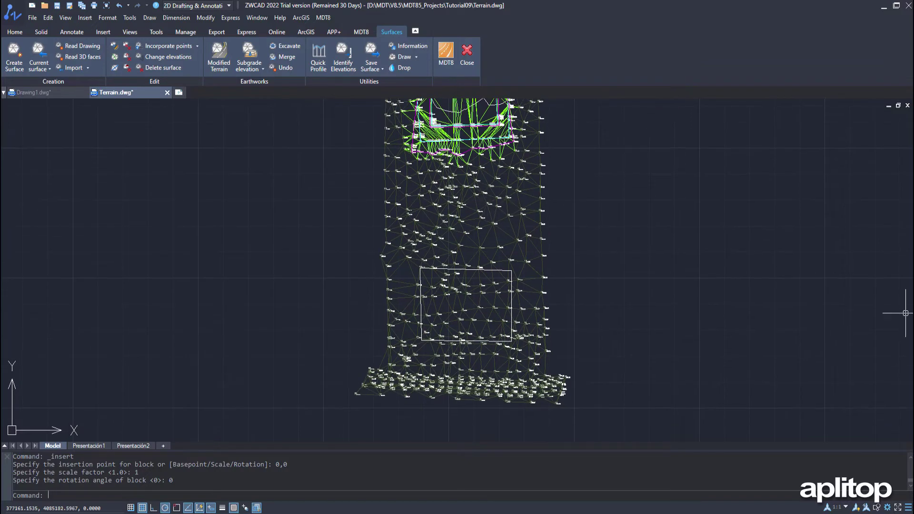
left_click(323, 19)
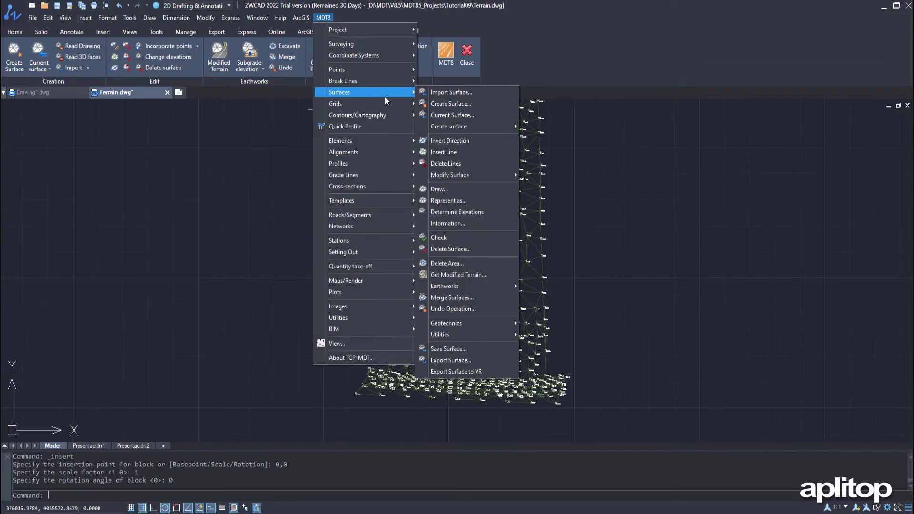
mouse_move(376, 92)
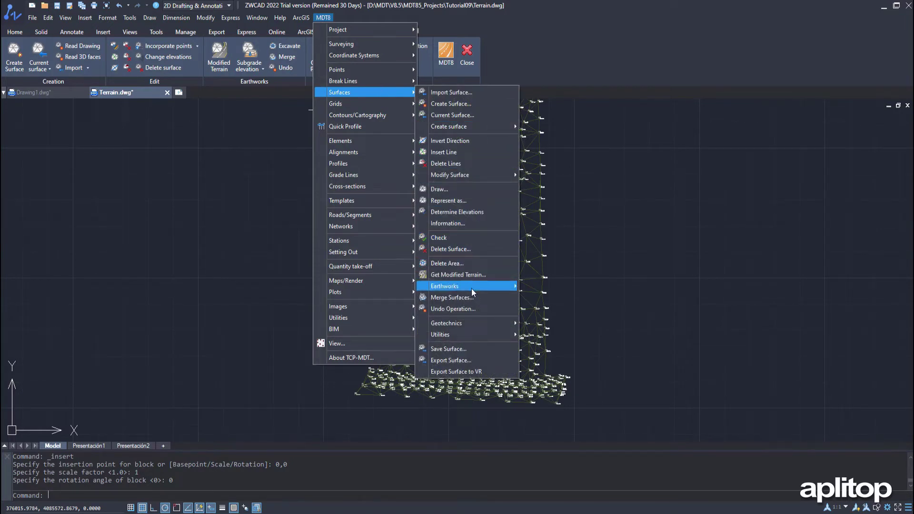
mouse_move(477, 287)
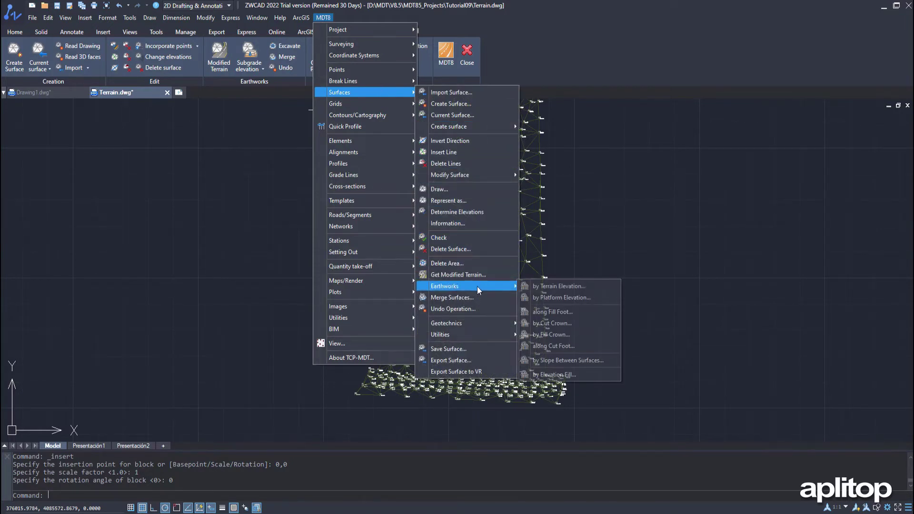
left_click(584, 298)
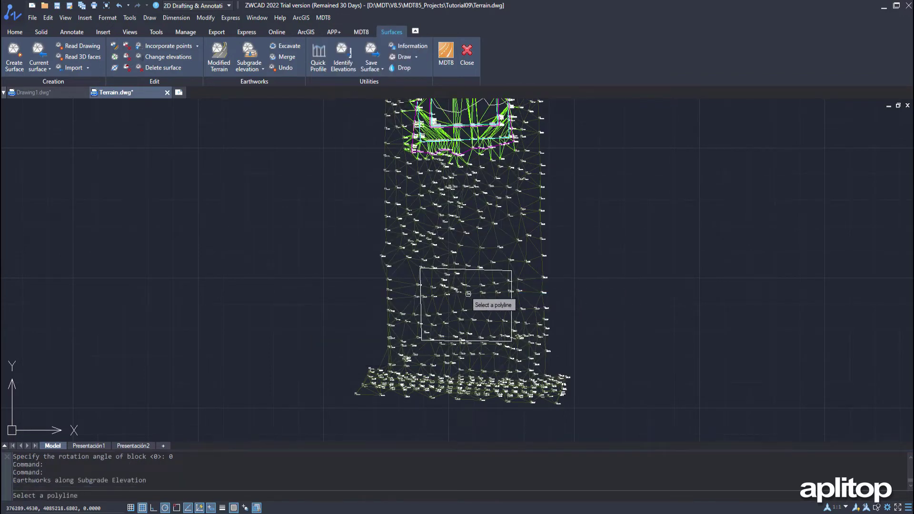
- Pick the lower rectangle polyline as the platform boundary
left_click(469, 269)
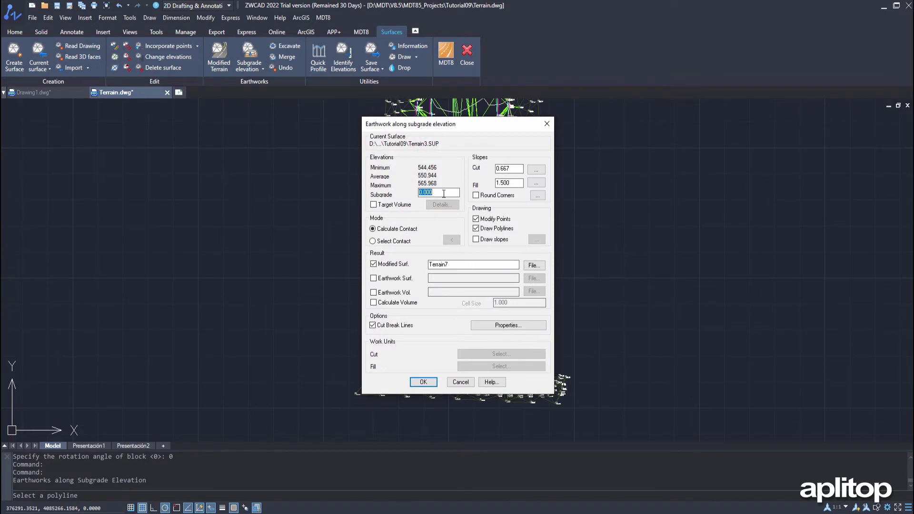
- Enter subgrade 557 and assign a 0.667 cut slope to segments 0 and 2
type("557")
left_click(536, 169)
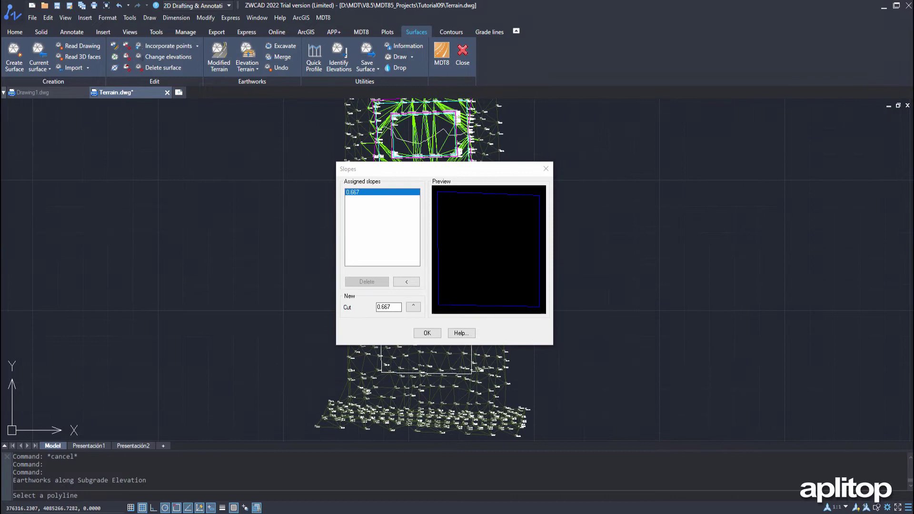
key("Return")
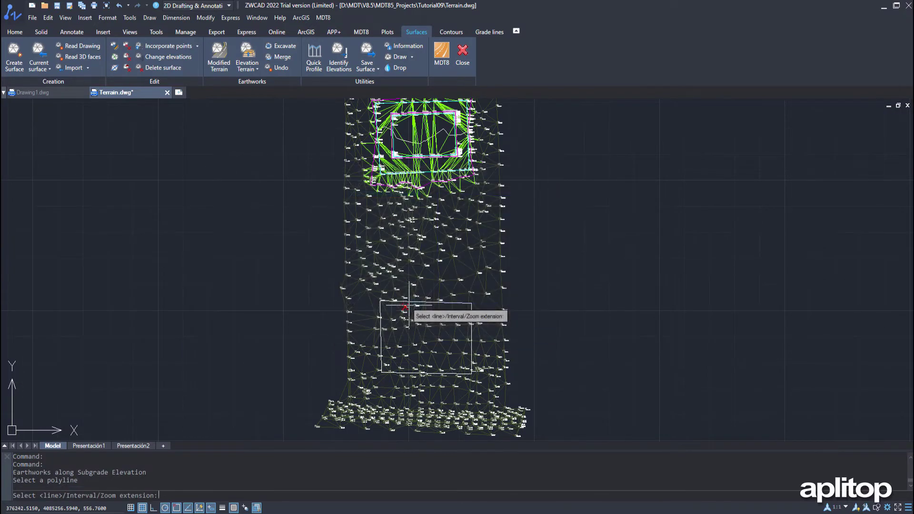
left_click(420, 373)
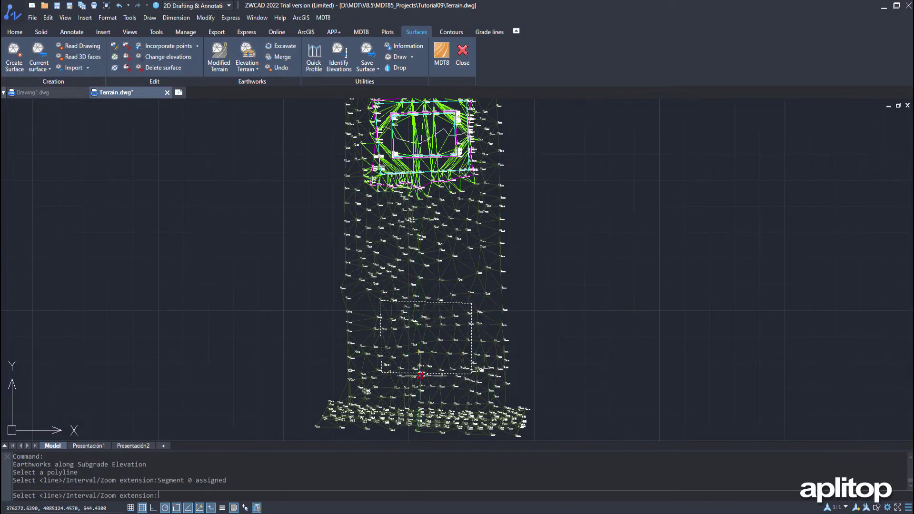
left_click(420, 377)
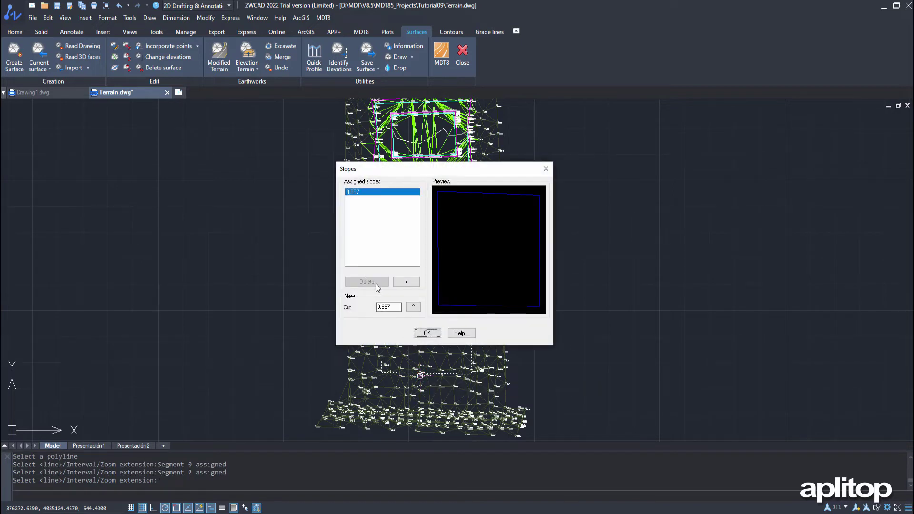
- Assign a 1.5 cut slope to segments 3 and 1 and confirm the cut slopes
double_click(395, 307)
type("1.5")
left_click(417, 309)
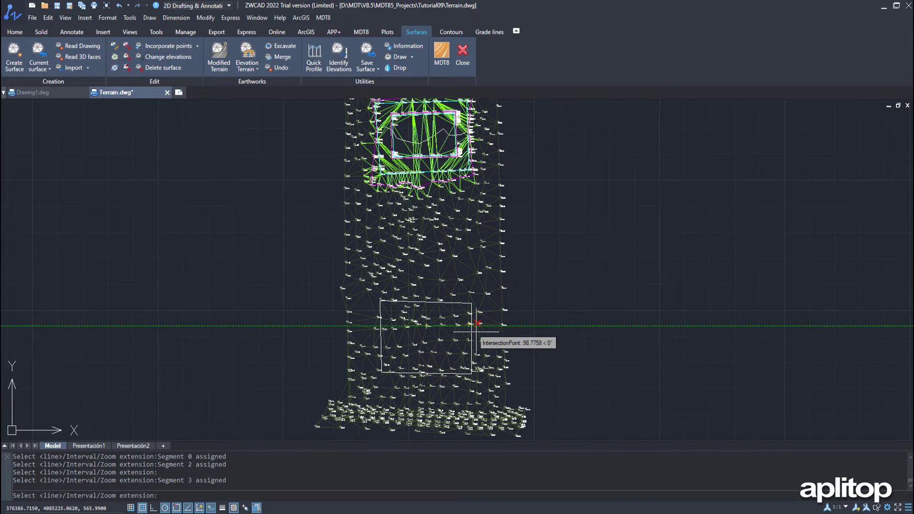
left_click(477, 324)
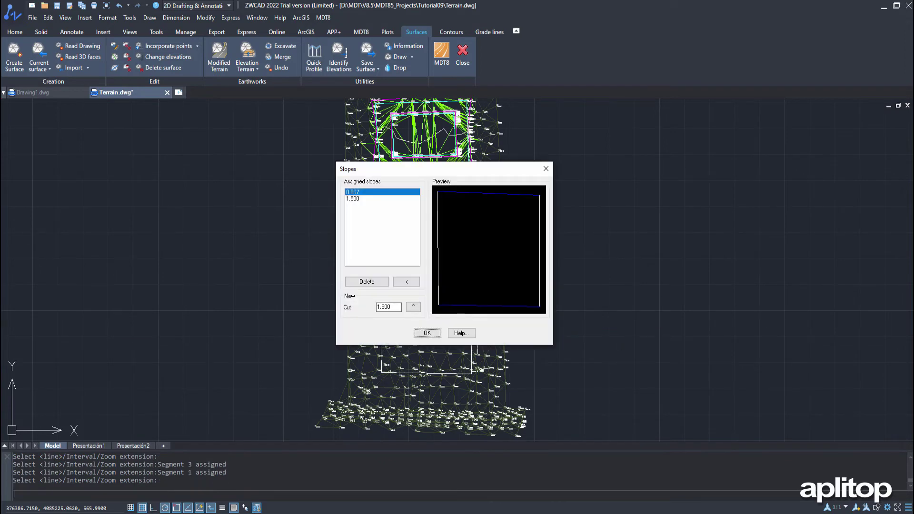
left_click(359, 199)
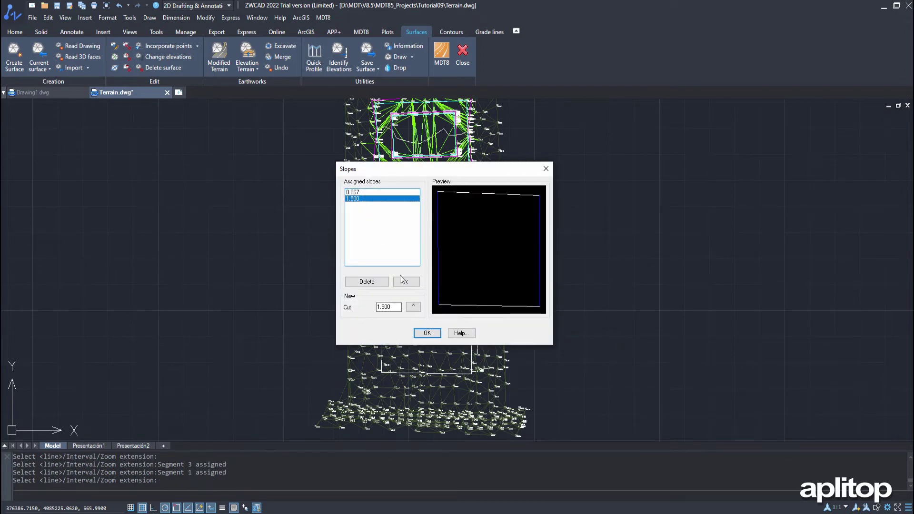
left_click(428, 333)
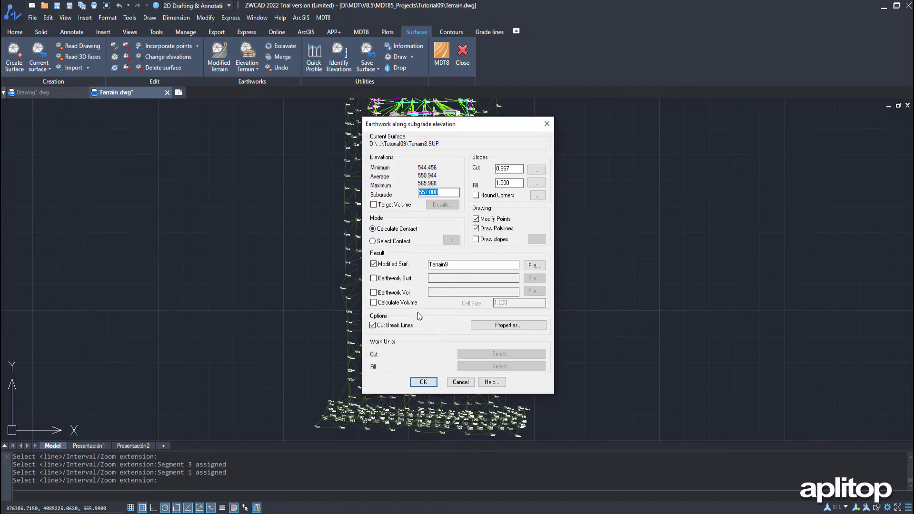
left_click(536, 183)
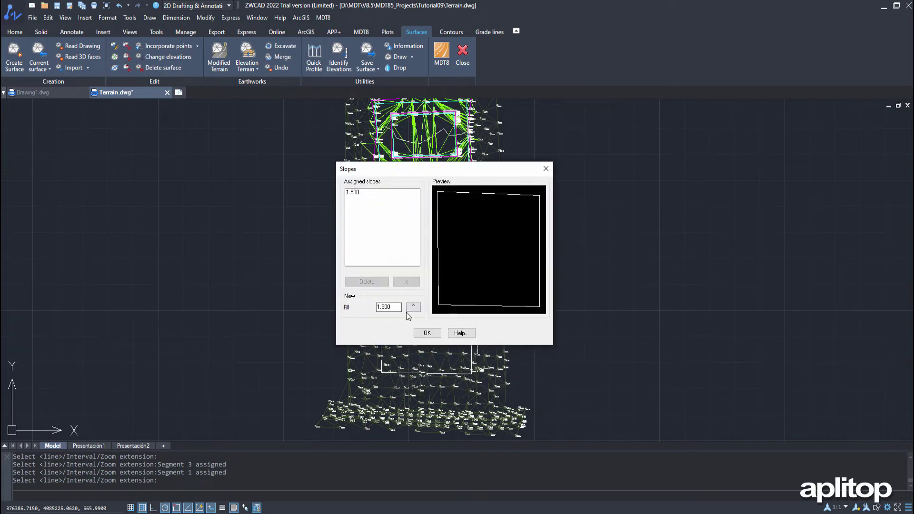
- Assign a 0.5 fill slope to segments 0 and 2
left_click_drag(394, 307, 369, 310)
left_click(428, 333)
left_click(421, 386)
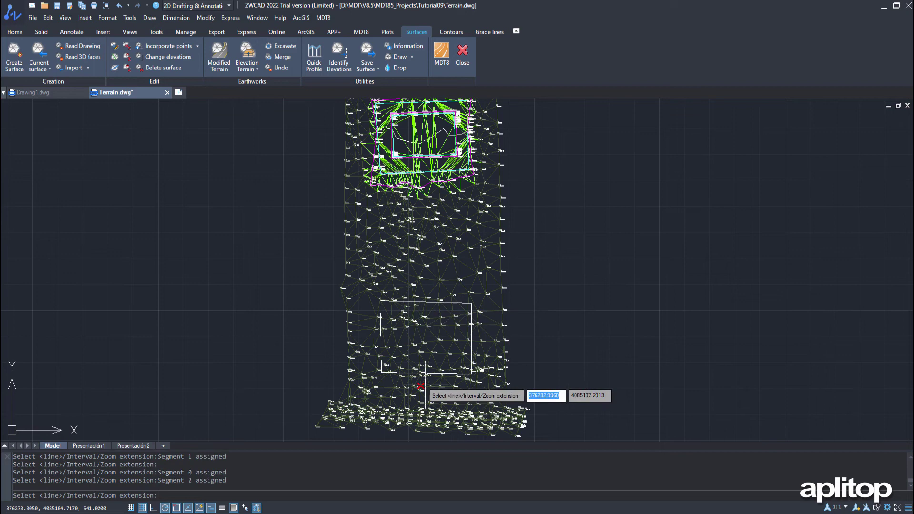
left_click(421, 387)
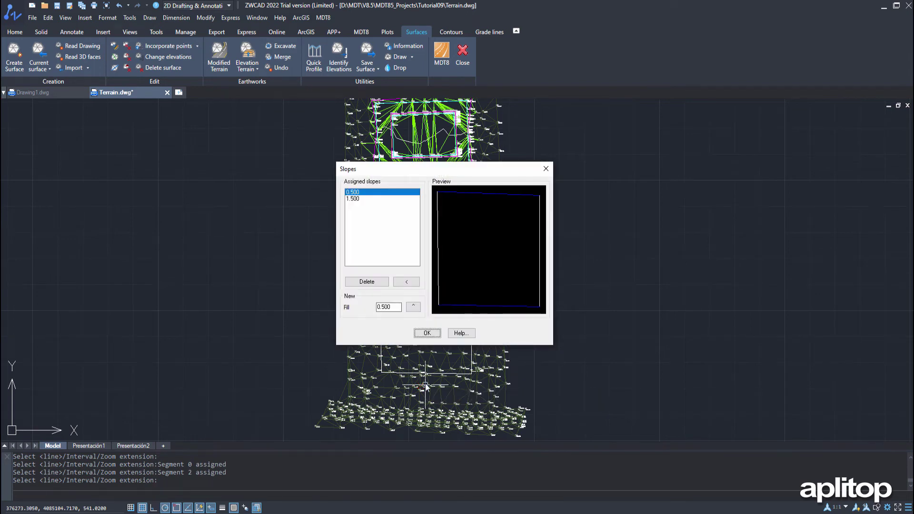
- Assign a 1.0 fill slope to segments 3 and 1 and confirm the fill slopes
left_click(358, 199)
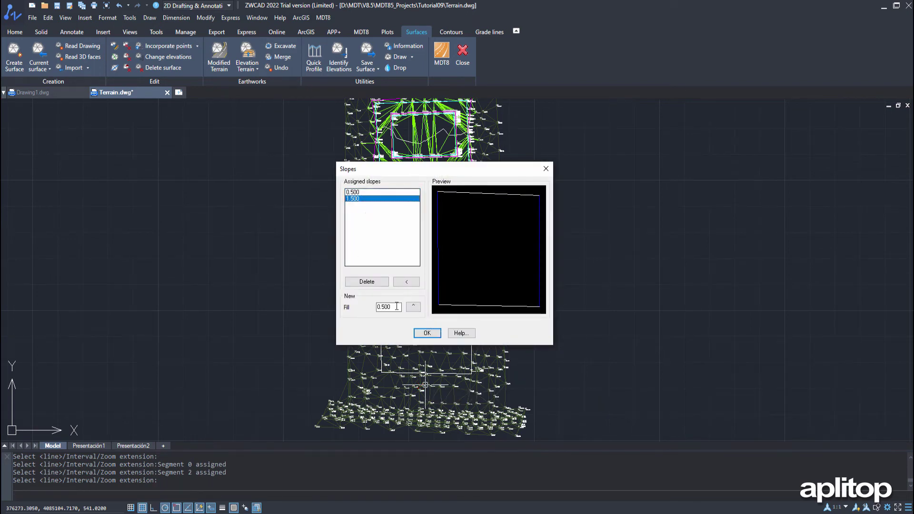
left_click_drag(397, 306, 367, 306)
type("1")
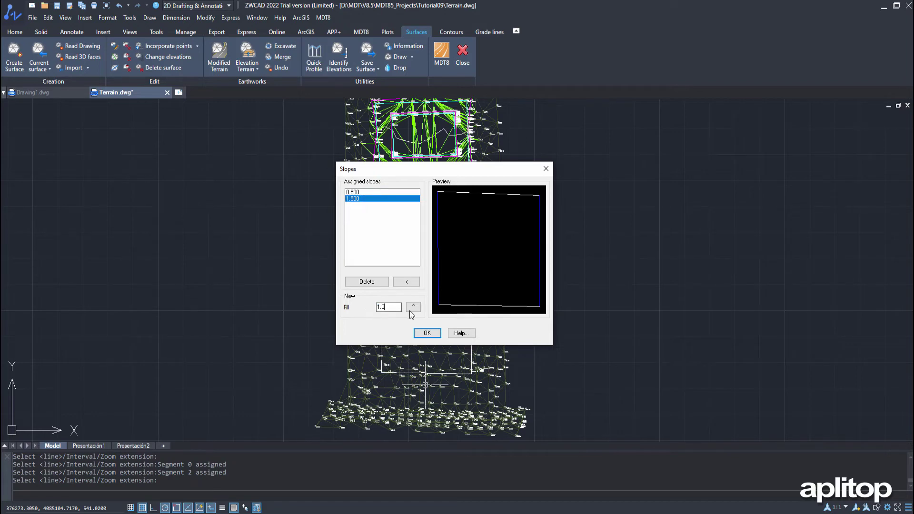
left_click(426, 333)
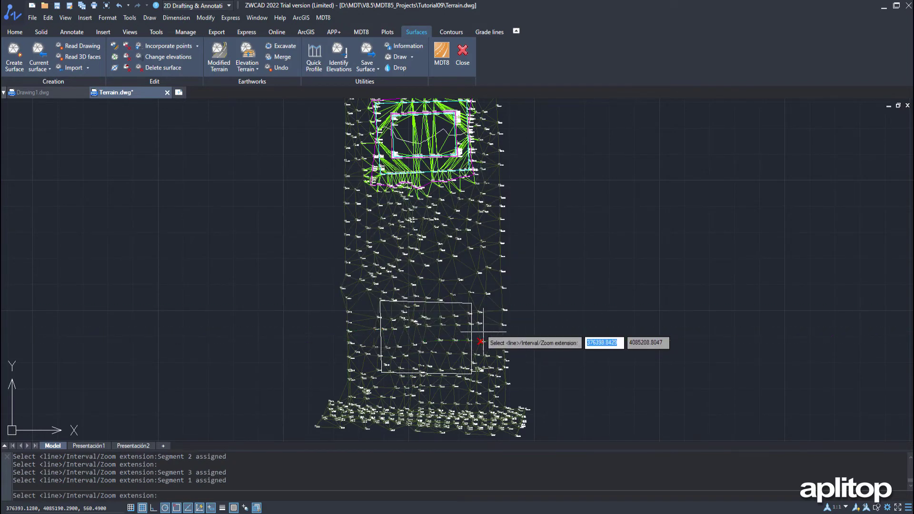
left_click(480, 342)
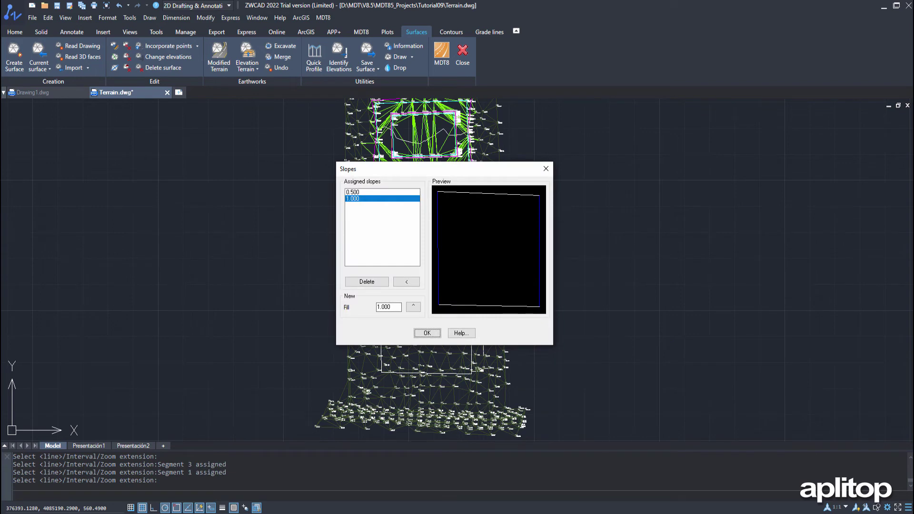
left_click(431, 337)
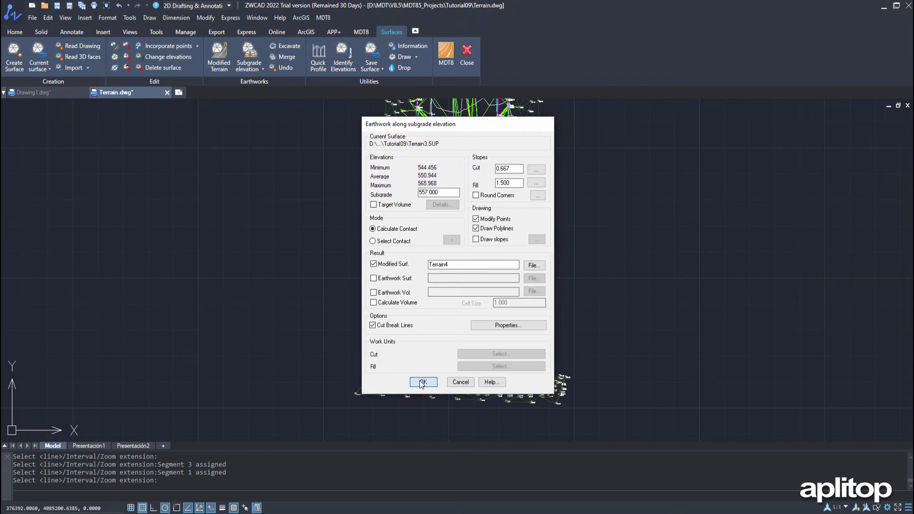
- Run the 557 platform excavation, rebuilding the surface as Terrain4
left_click(419, 380)
key("Return")
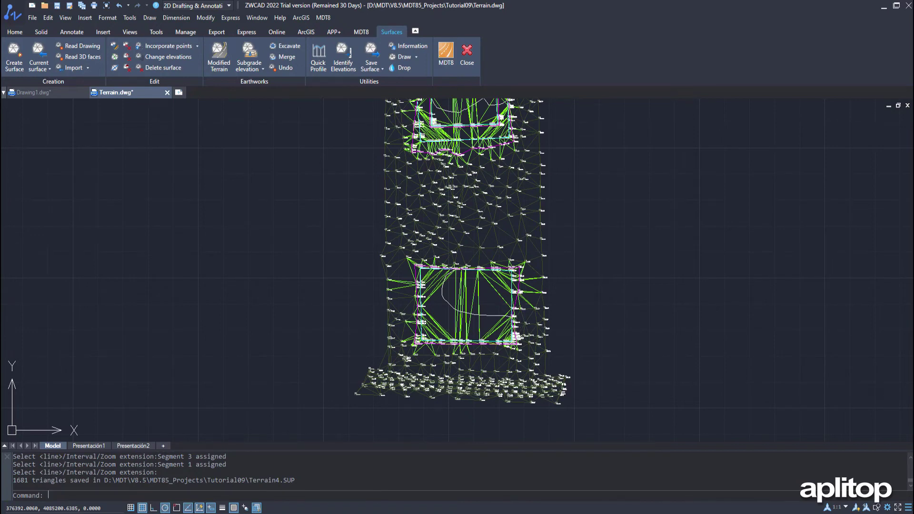
- Start an Earthworks elevation fill on Terrain4.SUP by picking a point inside the upper platform
left_click(323, 17)
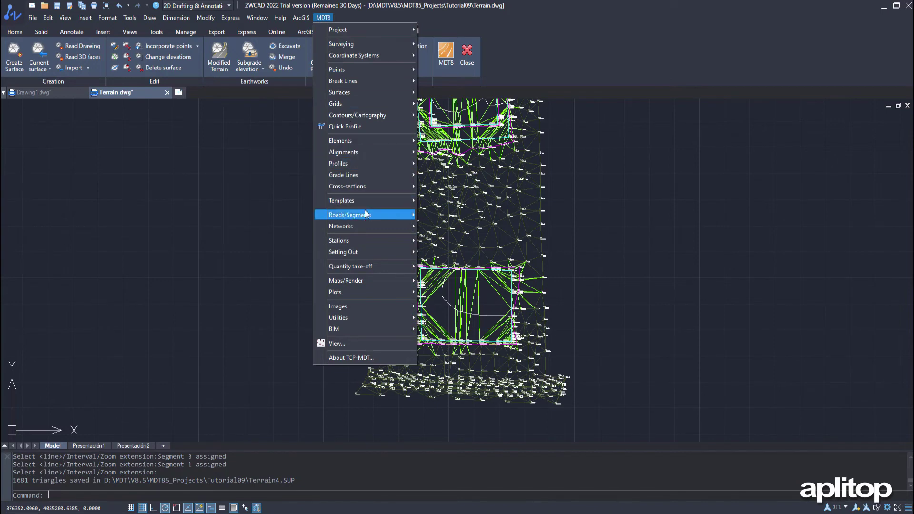
mouse_move(364, 95)
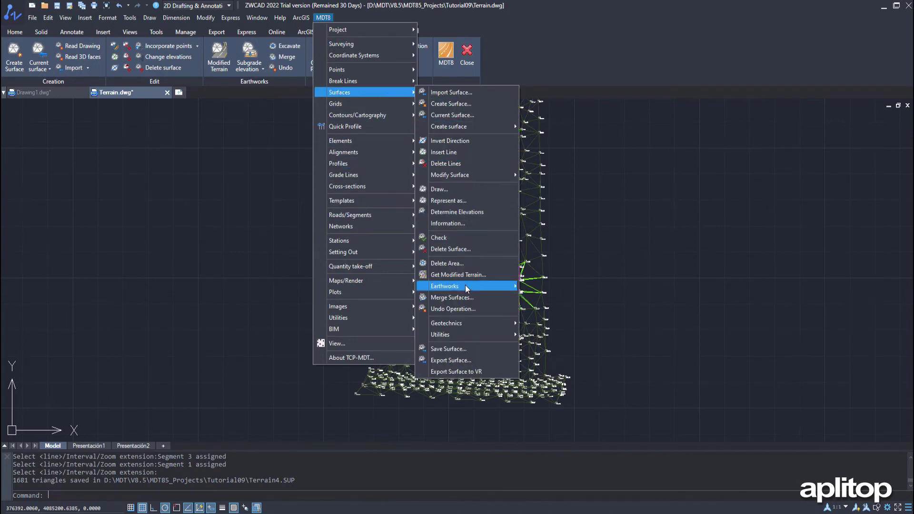
mouse_move(465, 285)
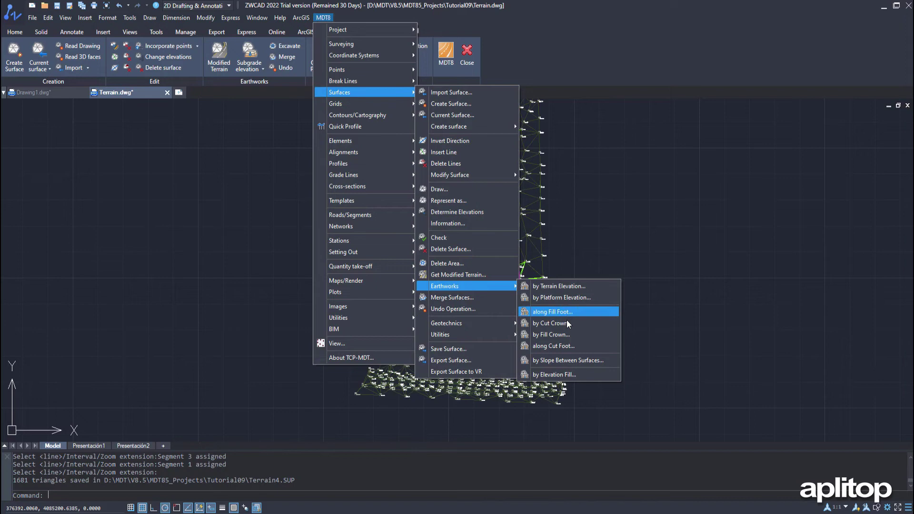
left_click(567, 376)
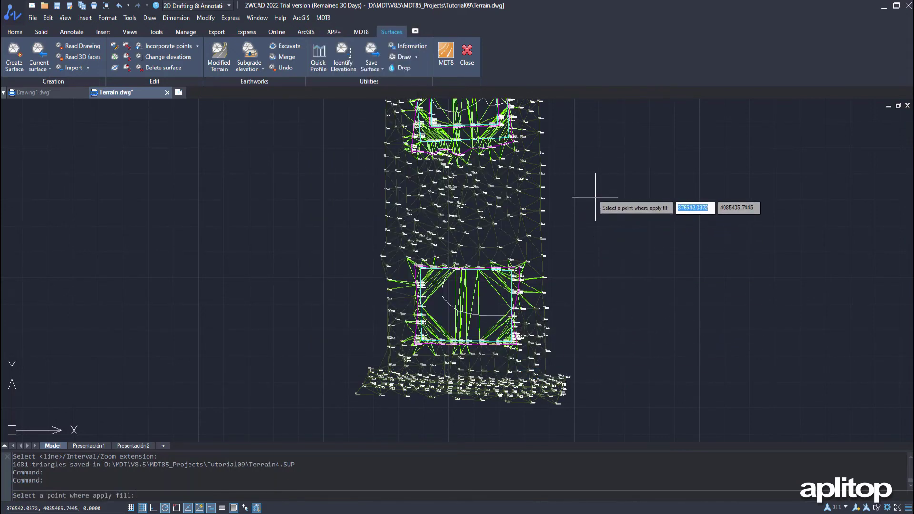
middle_click_drag(596, 197, 598, 261)
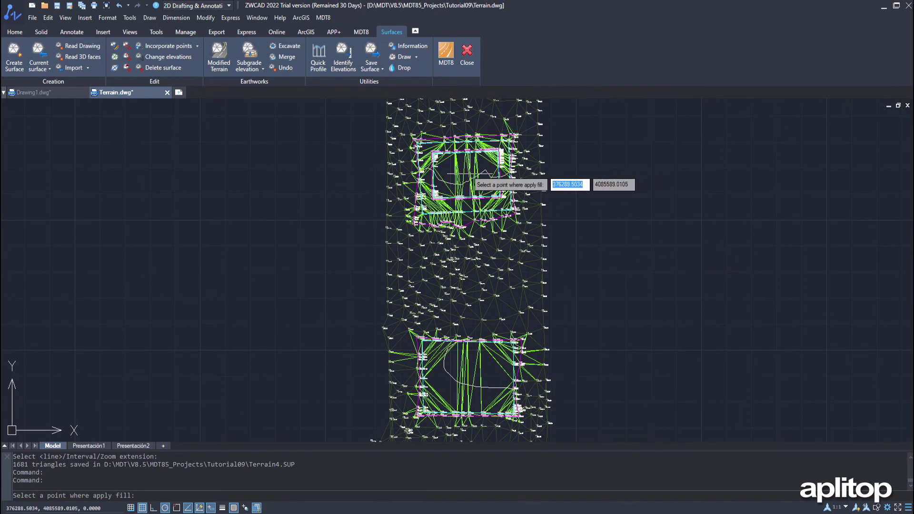
left_click(465, 175)
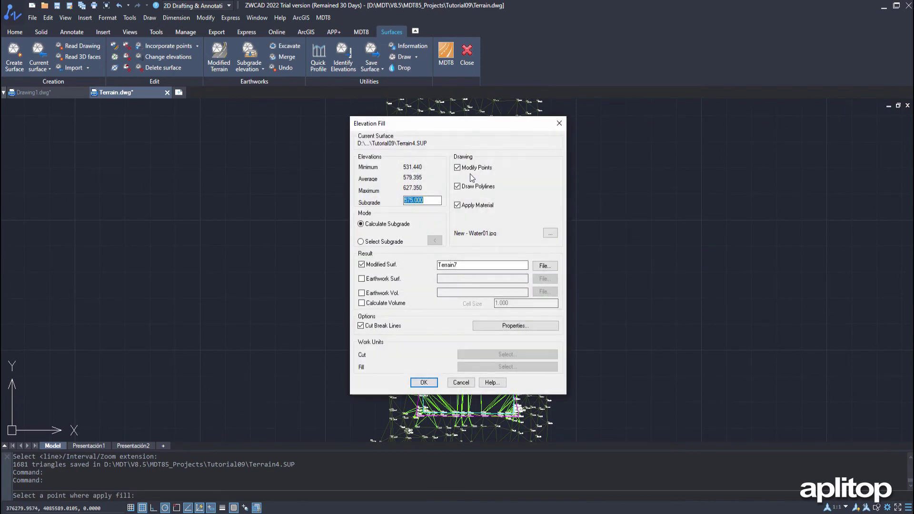